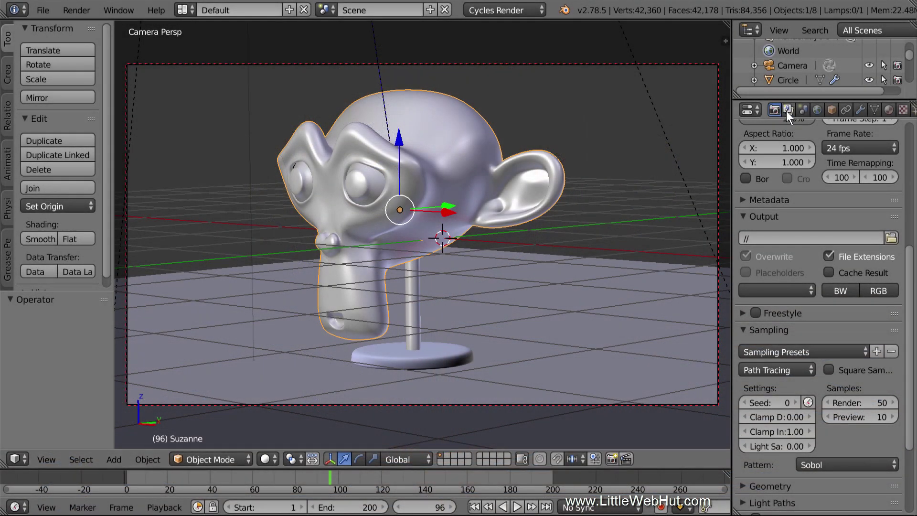
# - Enable Denoising on the scene's RenderLayer in the Render Layers settings
pyautogui.click(789, 110)
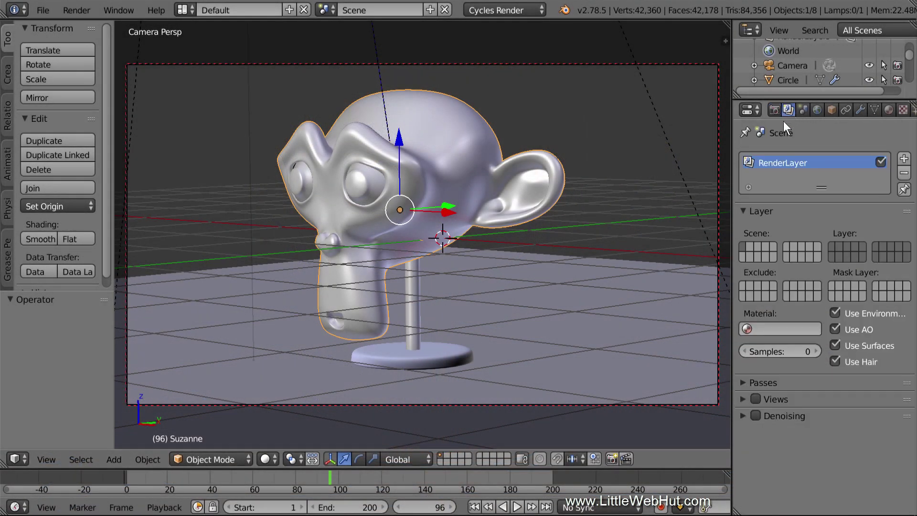
pyautogui.click(755, 416)
# - Review the 50-sample Sampling settings, then disable Denoising for the RenderLayer
pyautogui.click(775, 110)
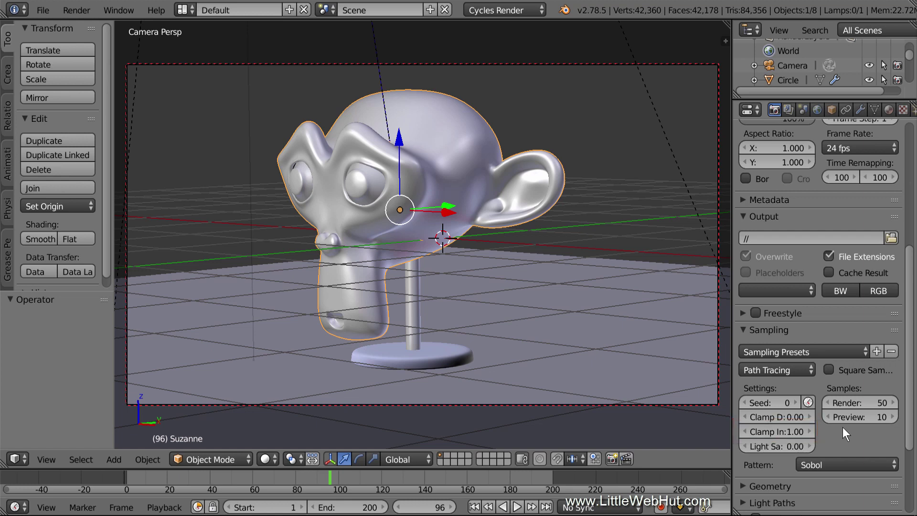
pyautogui.click(788, 110)
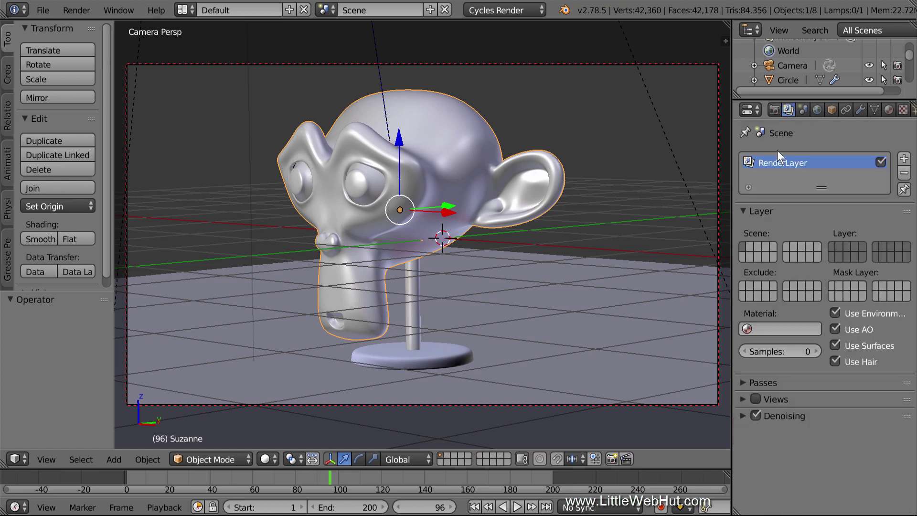
pyautogui.click(756, 415)
# - Render the current frame of the monkey-head scene in Cycles without denoising
pyautogui.click(62, 9)
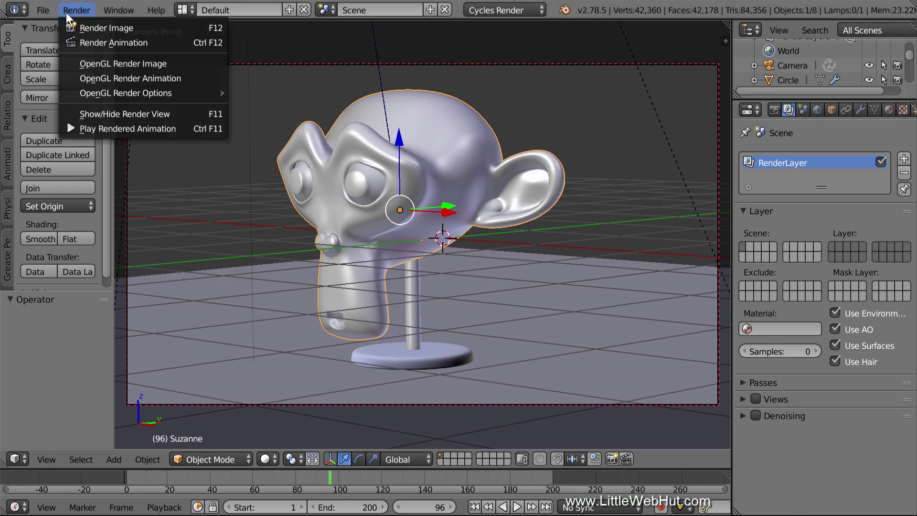
pyautogui.click(144, 28)
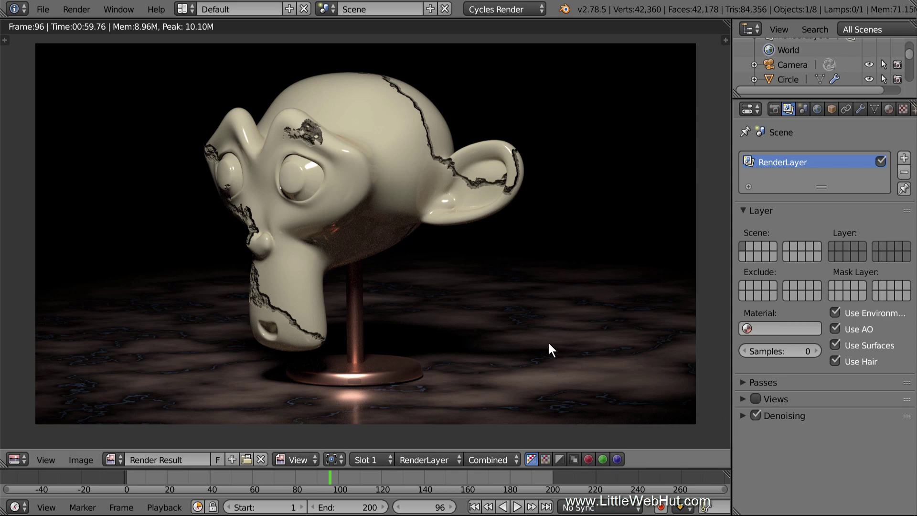
# - Re-render the monkey-head frame with Denoising enabled for comparison
pyautogui.click(86, 9)
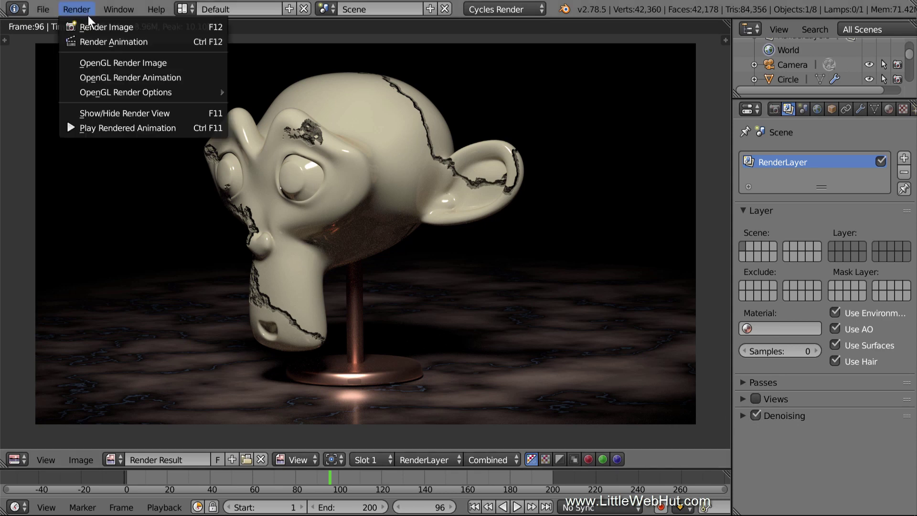
pyautogui.click(163, 26)
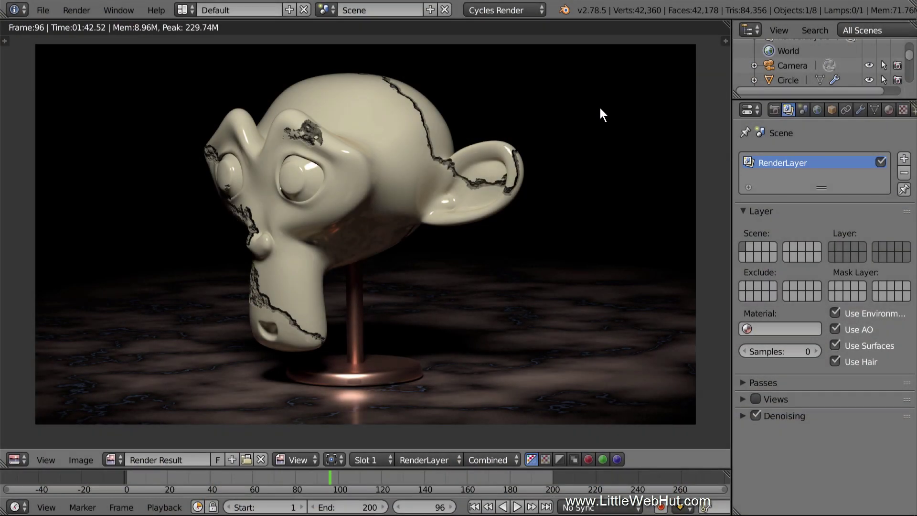
# - Set render samples to 25 and render the monkey-head frame again
pyautogui.click(774, 111)
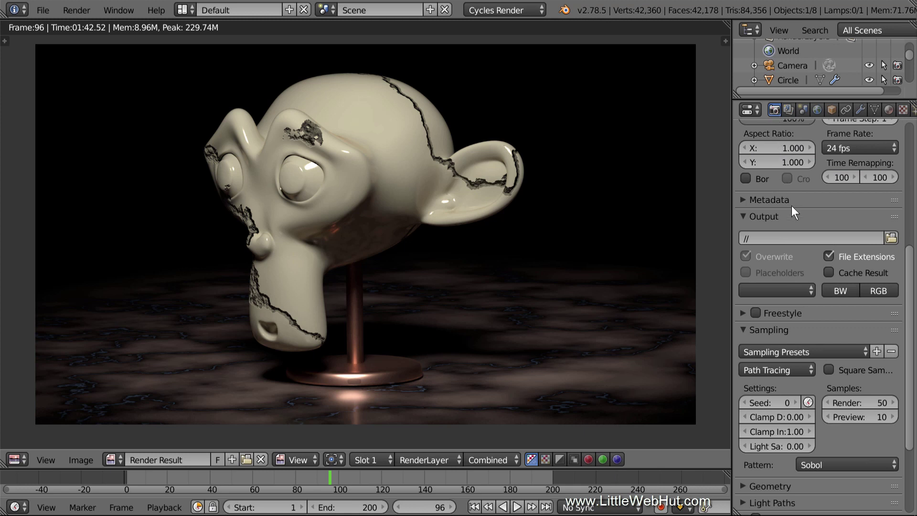
pyautogui.click(858, 400)
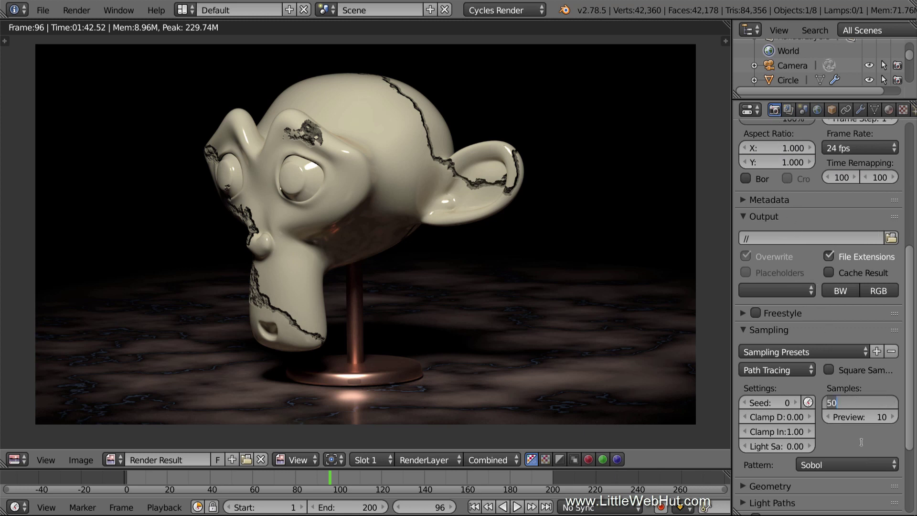
pyautogui.write('25')
pyautogui.press('Return')
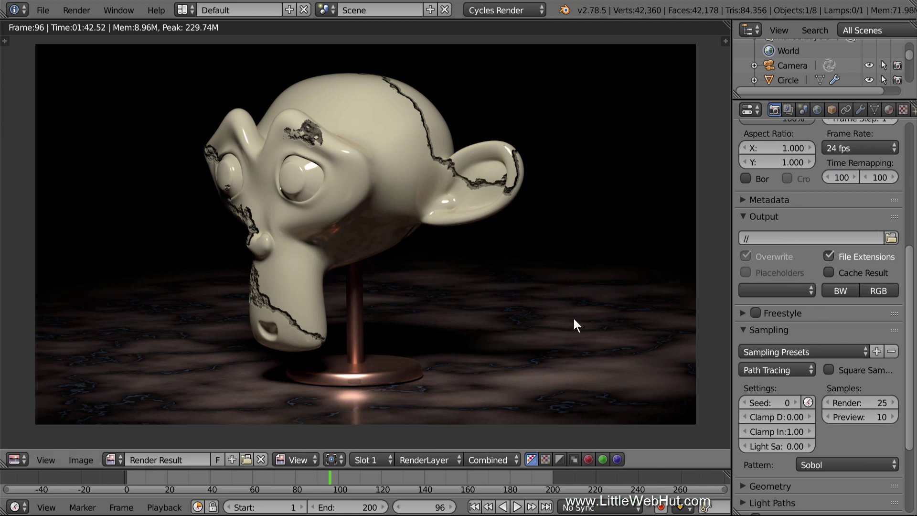
pyautogui.click(83, 8)
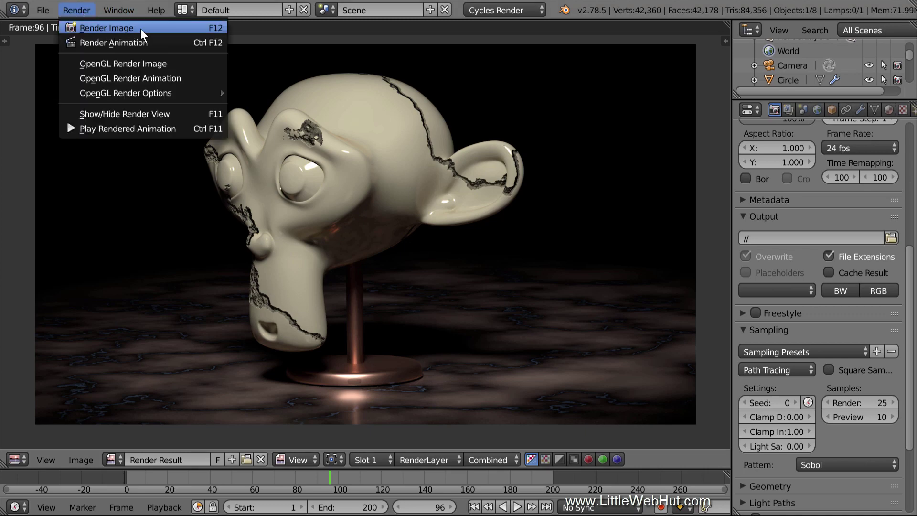
pyautogui.click(160, 29)
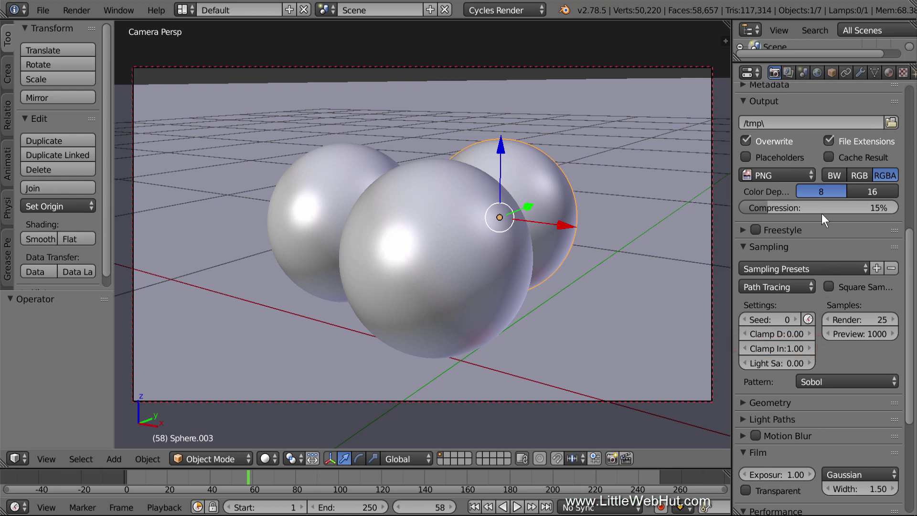
# - With Denoising confirmed off, render the red, green and blue spheres at 25 samples
pyautogui.click(789, 72)
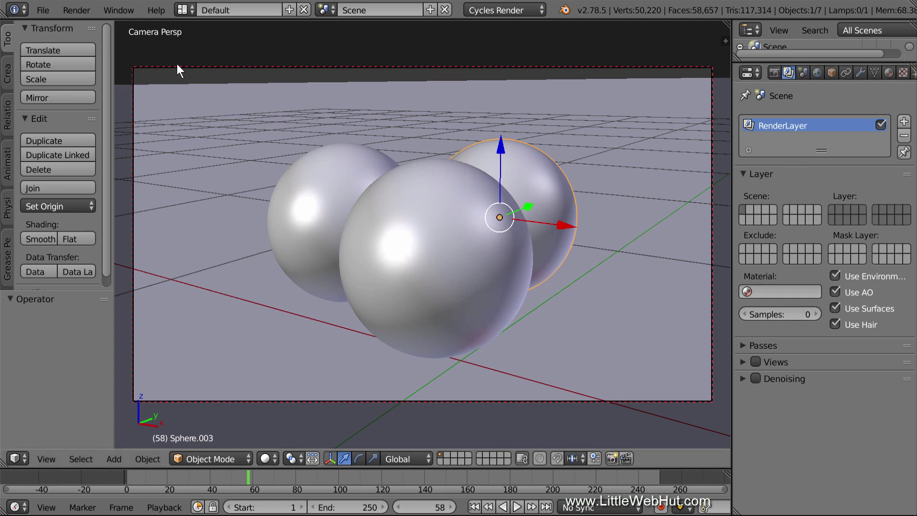
pyautogui.click(77, 11)
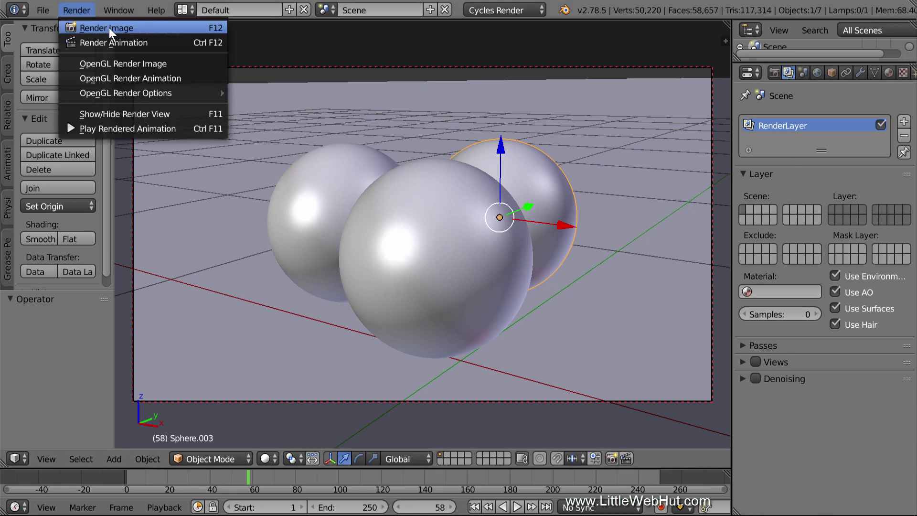
pyautogui.click(168, 29)
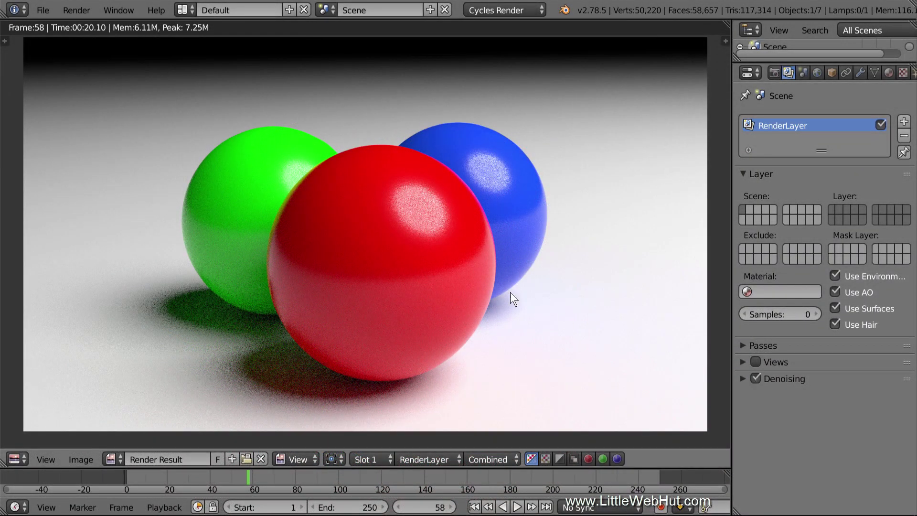
# - Render the three spheres with Denoising and expand its settings (Radius 8, Strength 0.50)
pyautogui.click(77, 9)
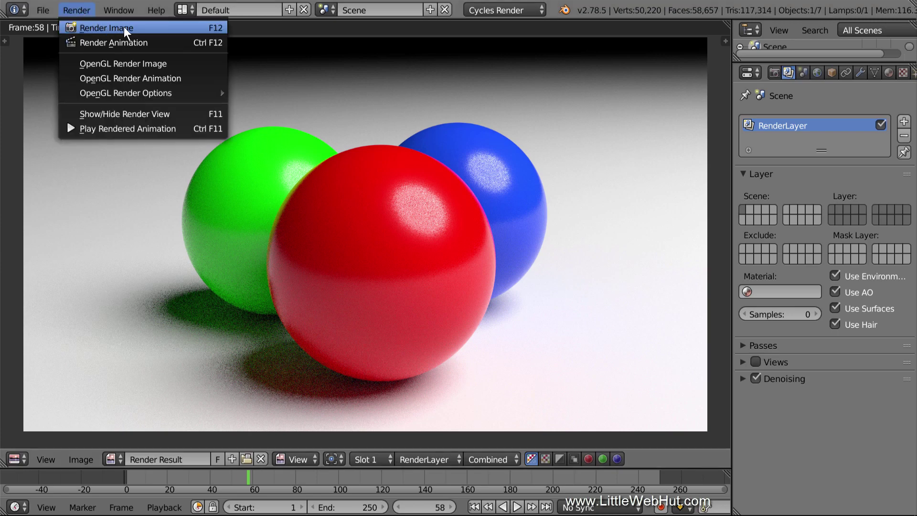
pyautogui.click(158, 27)
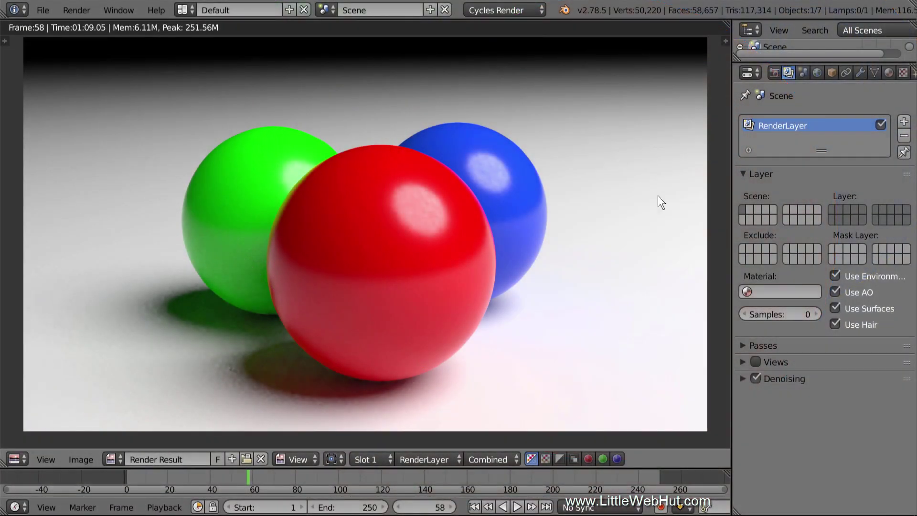
pyautogui.click(742, 379)
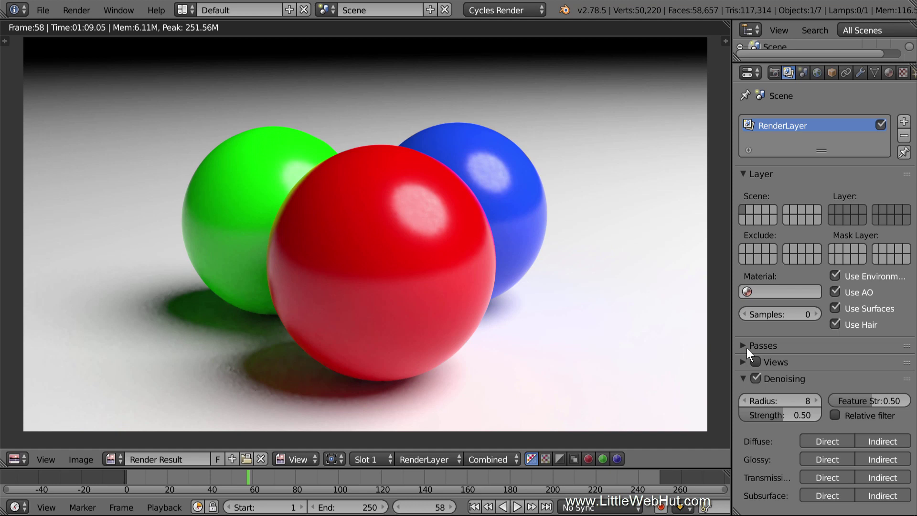
# - Raise render samples to 150 and re-render the three spheres
pyautogui.click(774, 73)
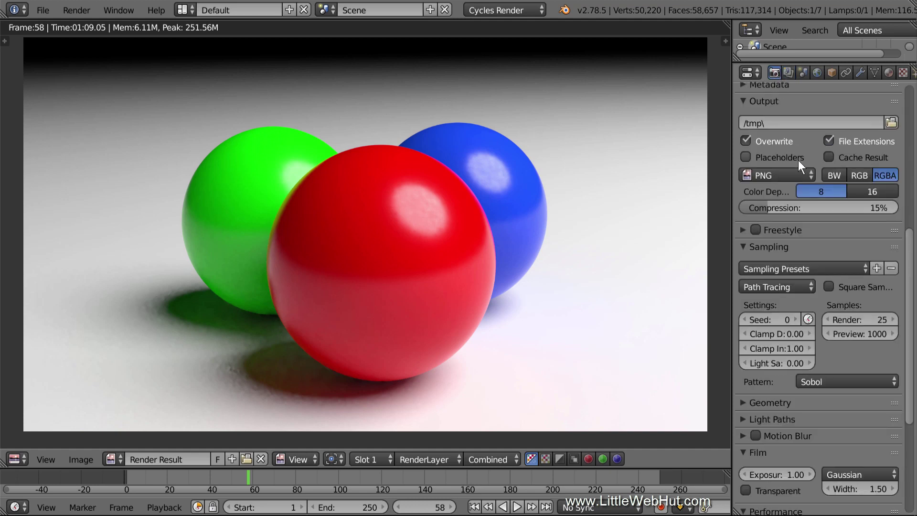
pyautogui.click(853, 316)
pyautogui.write('150')
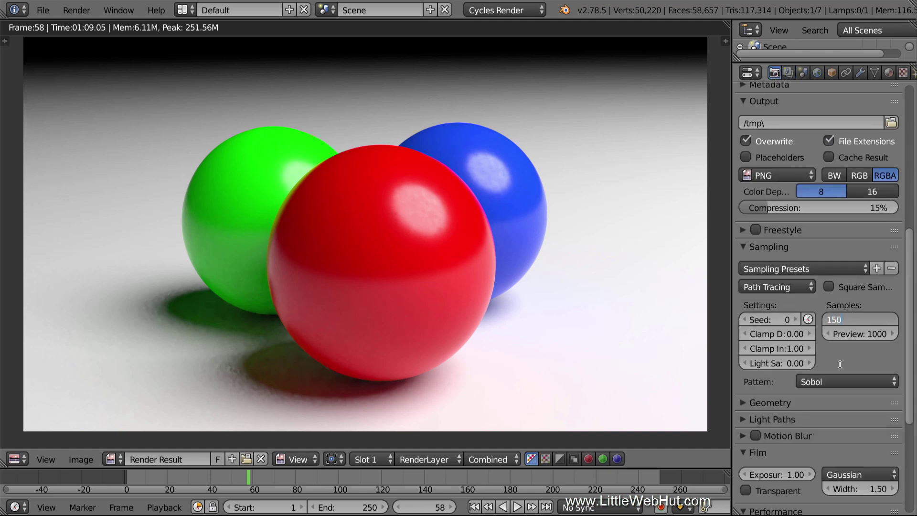
pyautogui.press('Return')
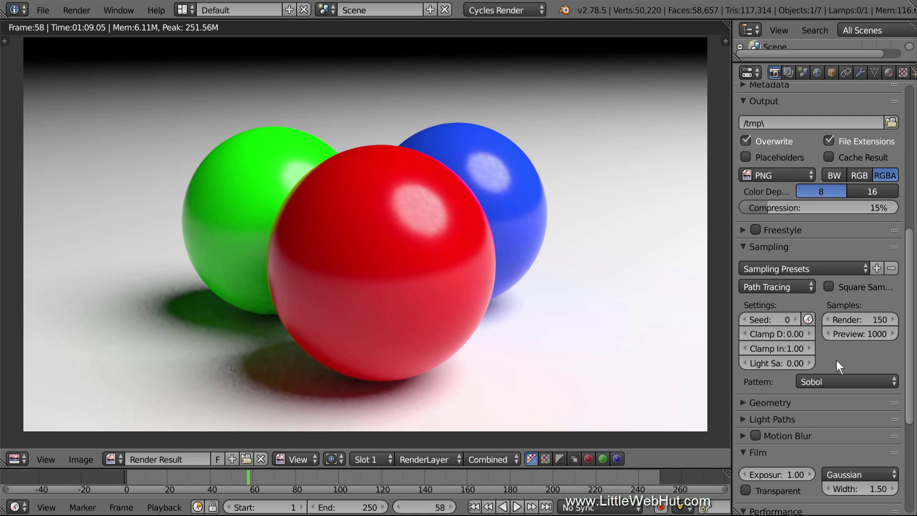
pyautogui.click(79, 8)
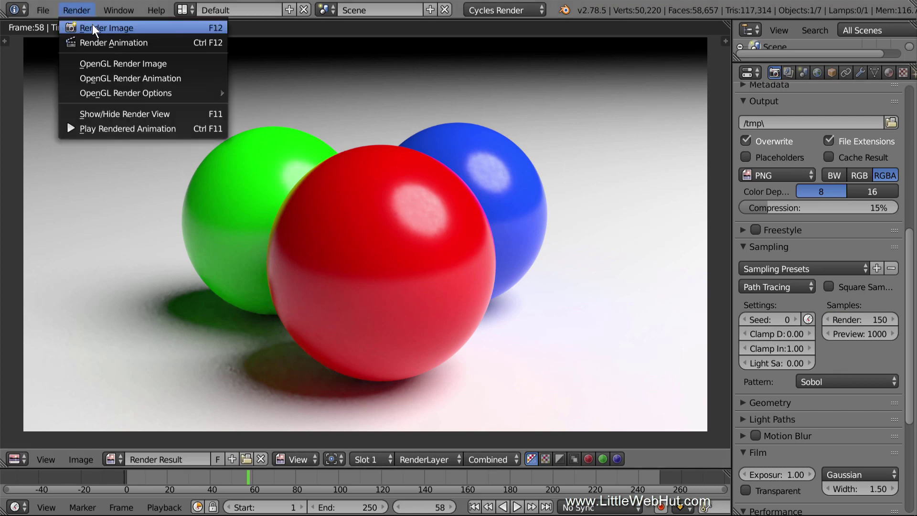
pyautogui.click(165, 31)
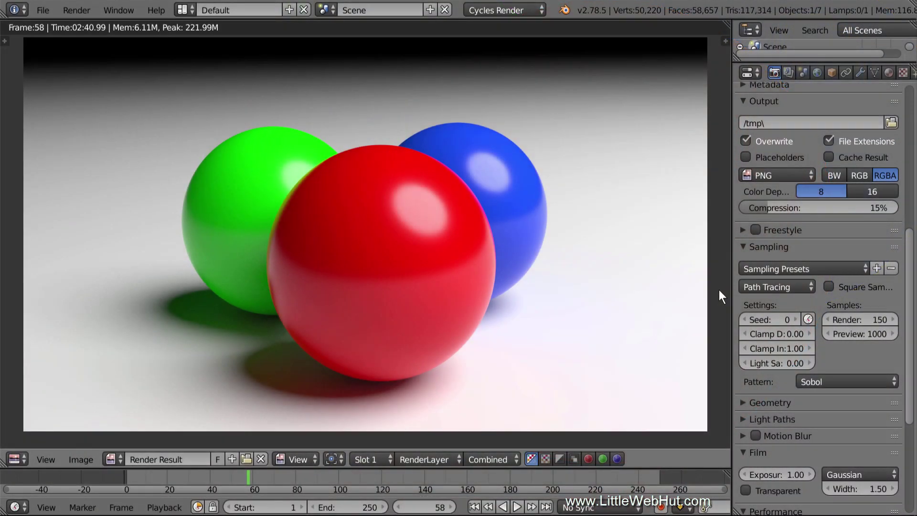
# - Turn Denoising off and render the three coloured spheres again
pyautogui.click(788, 73)
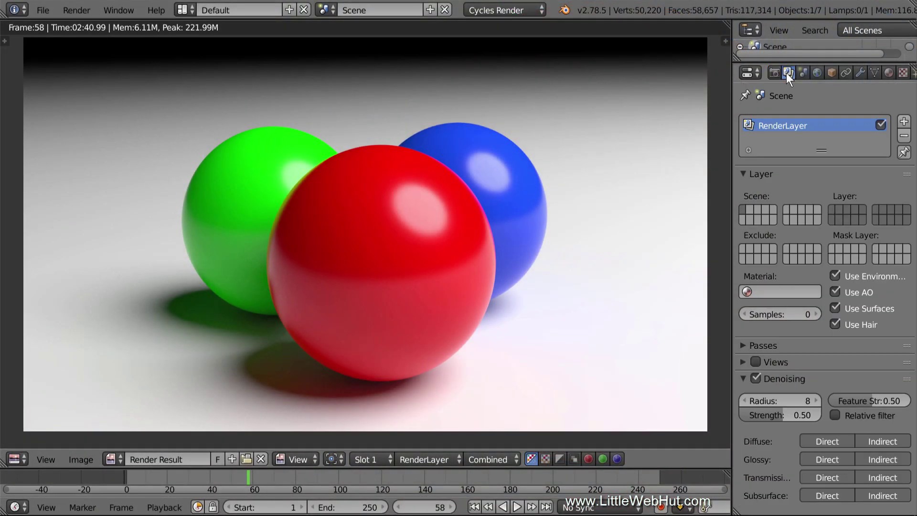
pyautogui.click(757, 378)
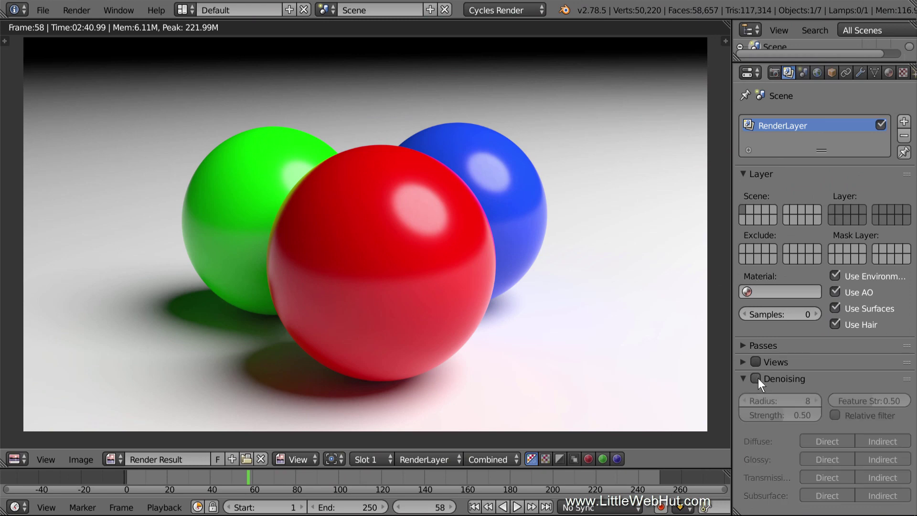
pyautogui.click(78, 11)
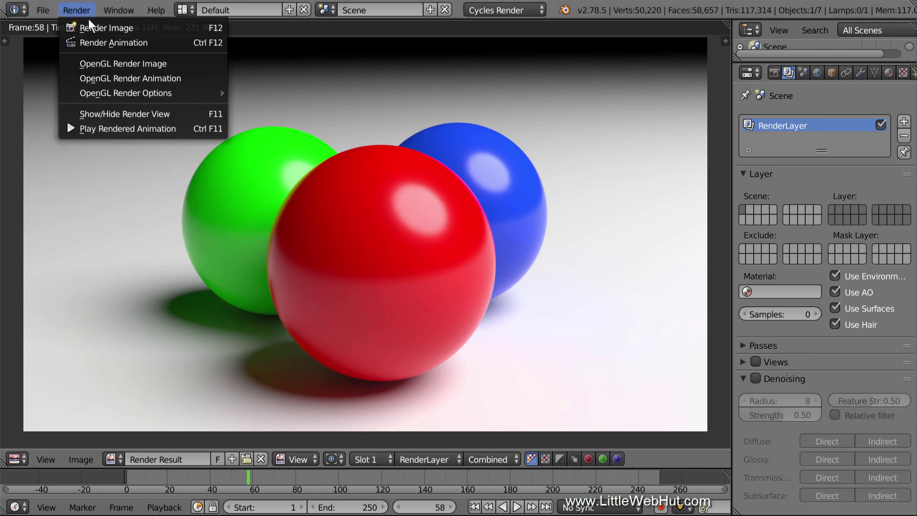
pyautogui.click(173, 28)
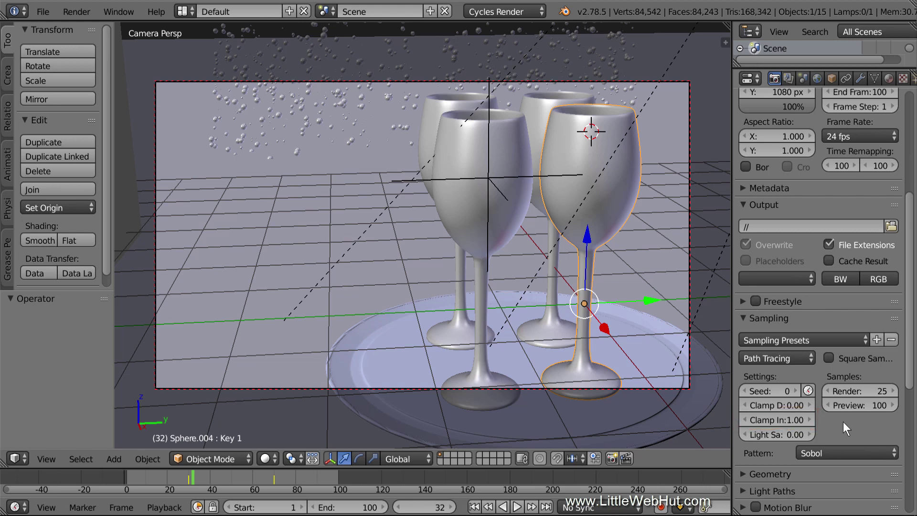
# - Confirm Denoising is off and render the wine-glass scene at 25 samples
pyautogui.click(789, 77)
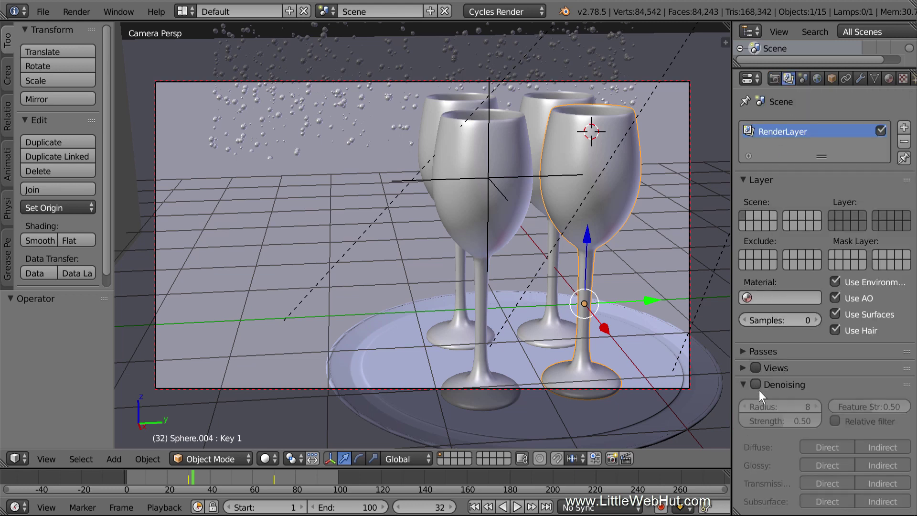
pyautogui.click(79, 12)
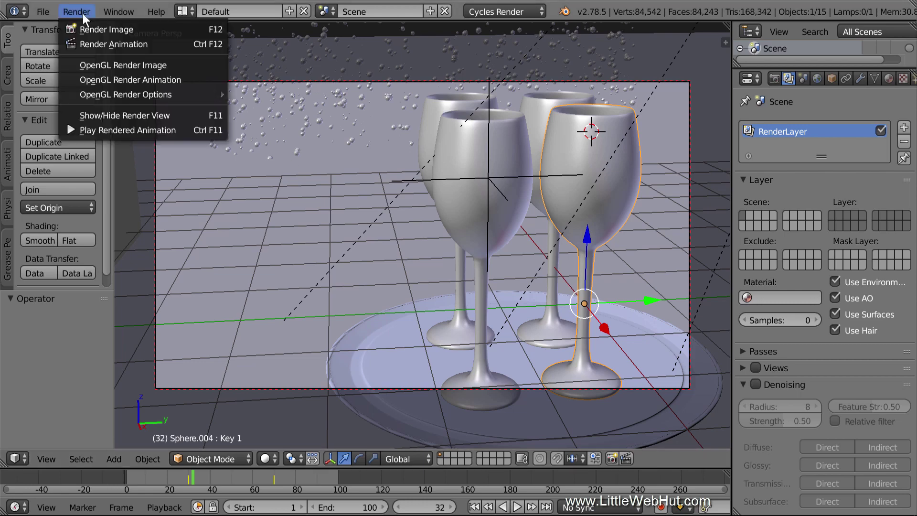
pyautogui.click(162, 28)
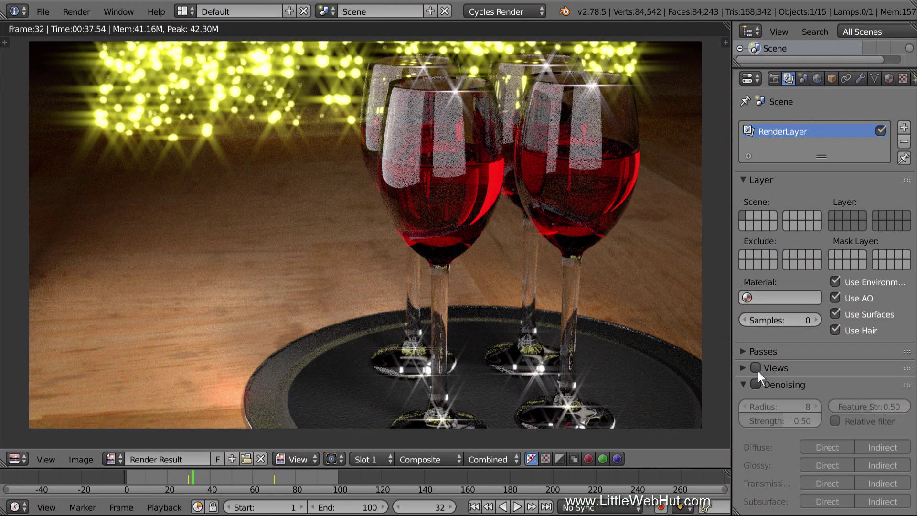
# - Enable Denoising on the render layer and re-render the wine-glass scene
pyautogui.click(755, 385)
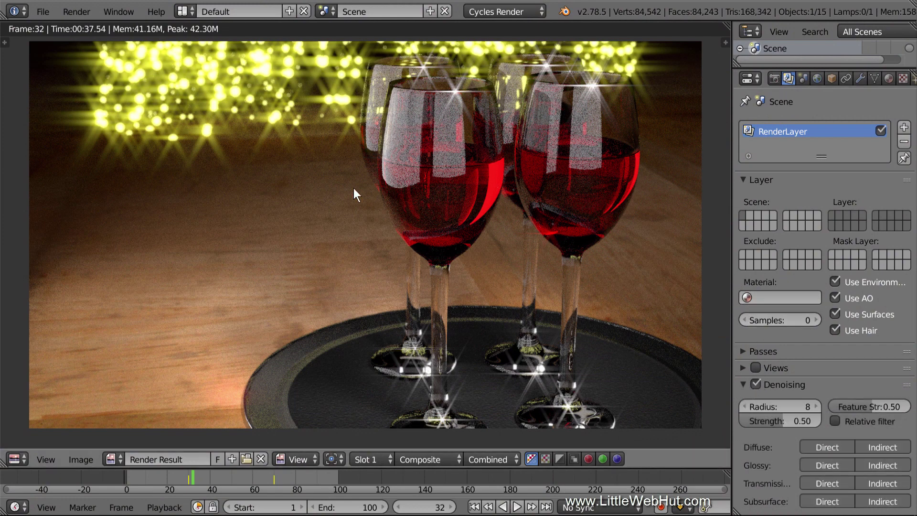
pyautogui.click(80, 13)
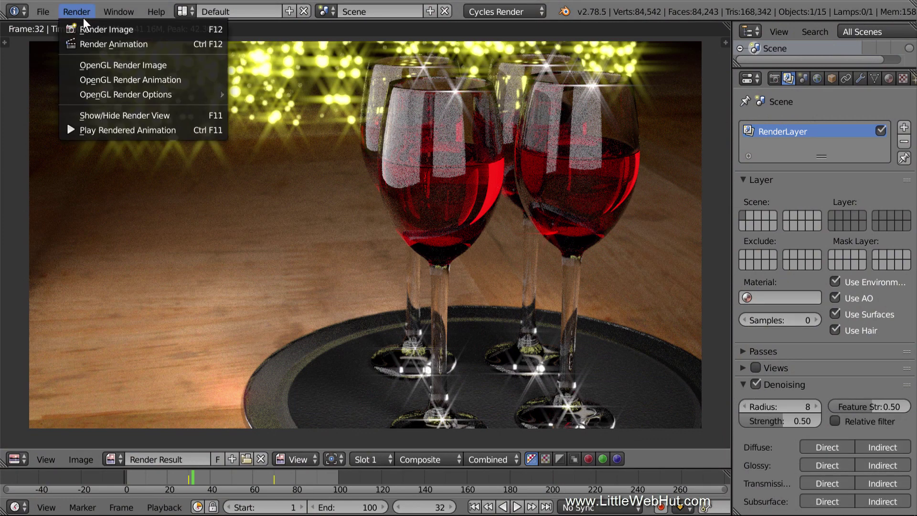
pyautogui.click(153, 29)
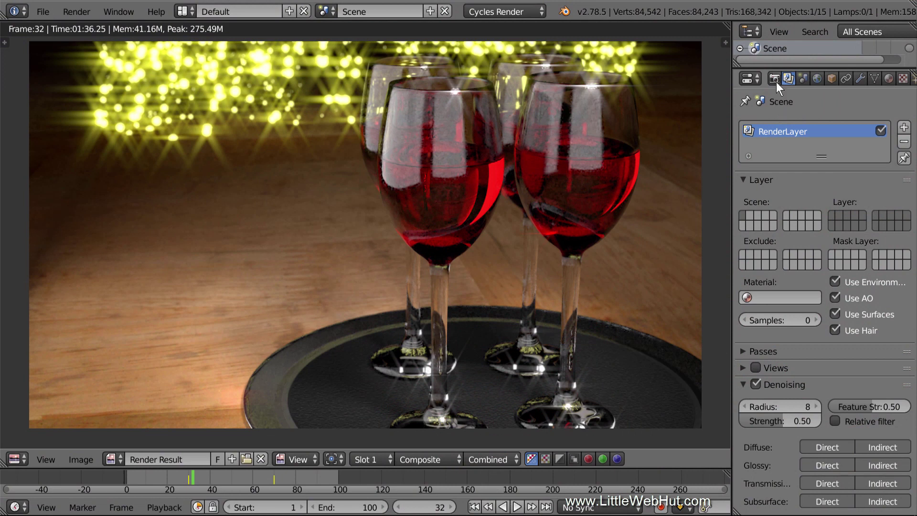
# - Set Render samples to 250 in Sampling and render the denoised wine glasses
pyautogui.click(775, 78)
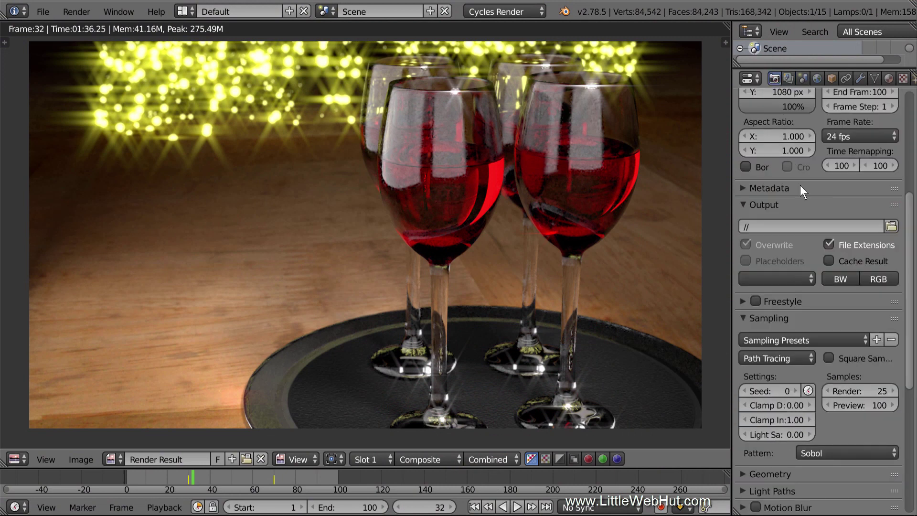
pyautogui.click(863, 391)
pyautogui.write('2')
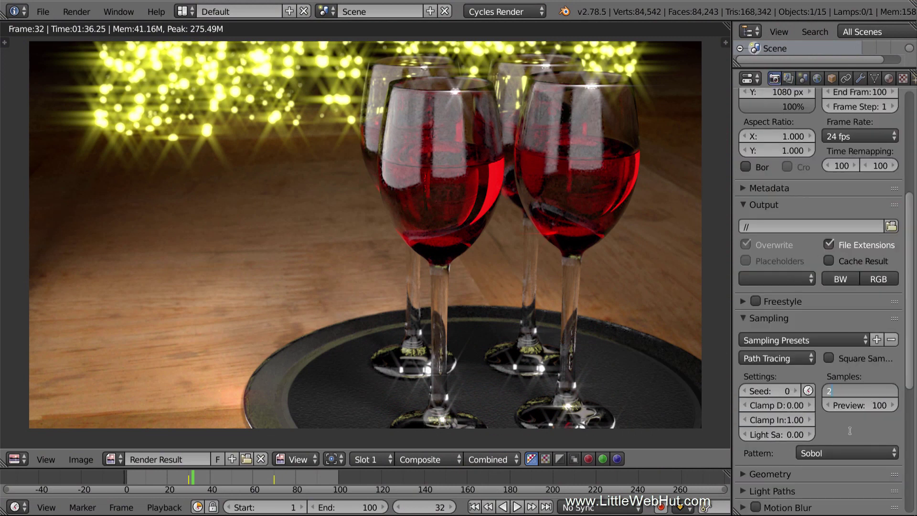
pyautogui.write('50')
pyautogui.press('Return')
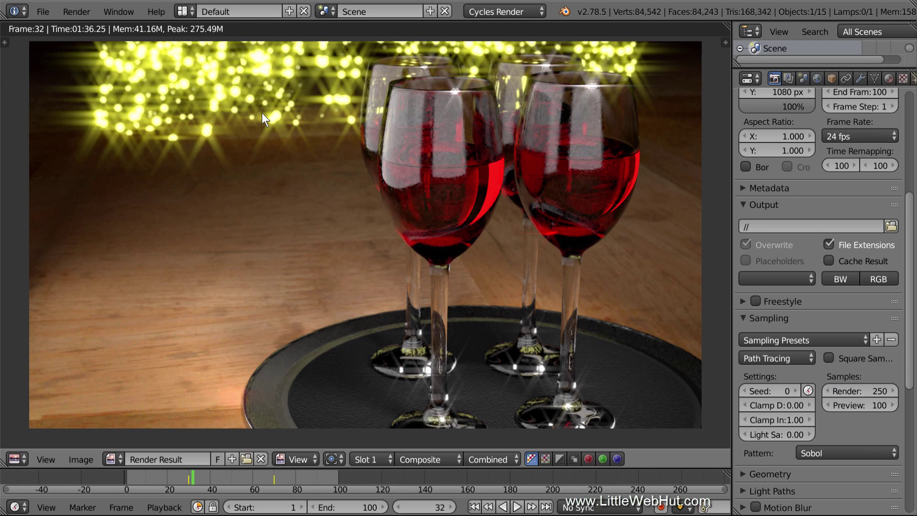
pyautogui.click(77, 11)
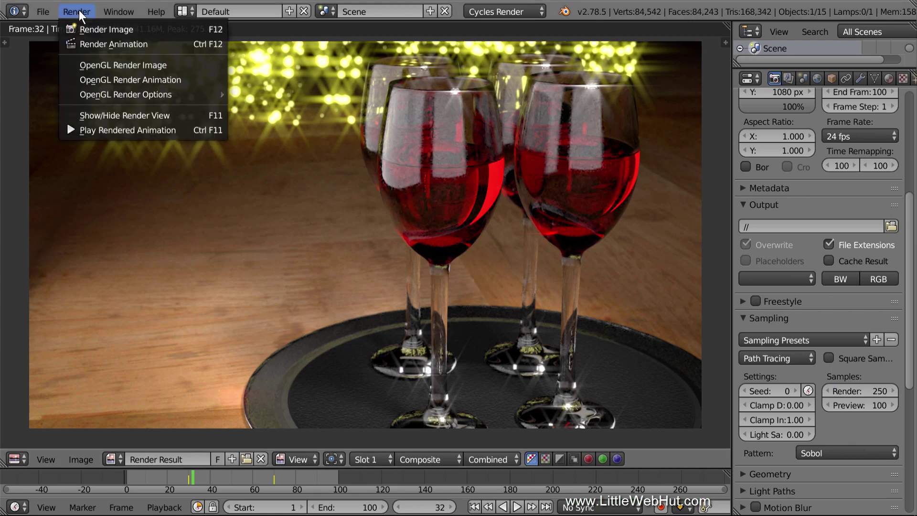
pyautogui.click(159, 29)
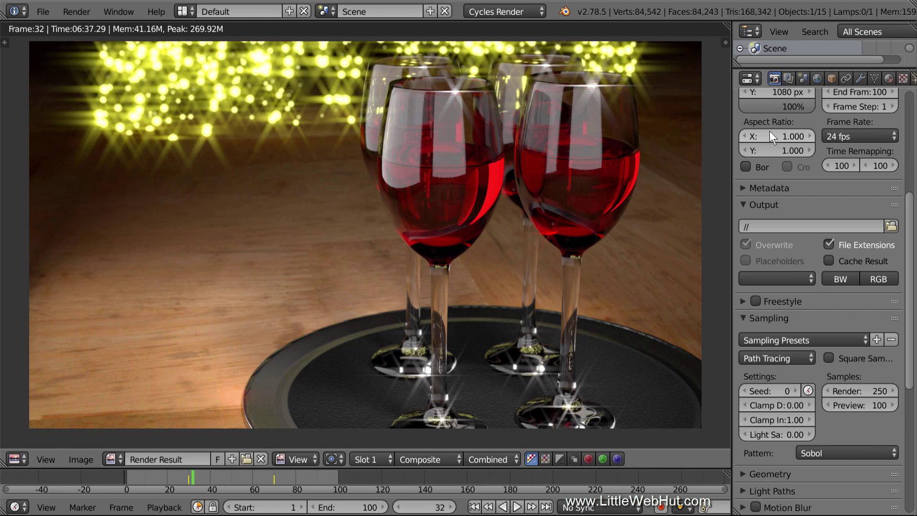
# - Change the Denoising Strength to 0.25 and render the wine glasses again
pyautogui.click(786, 78)
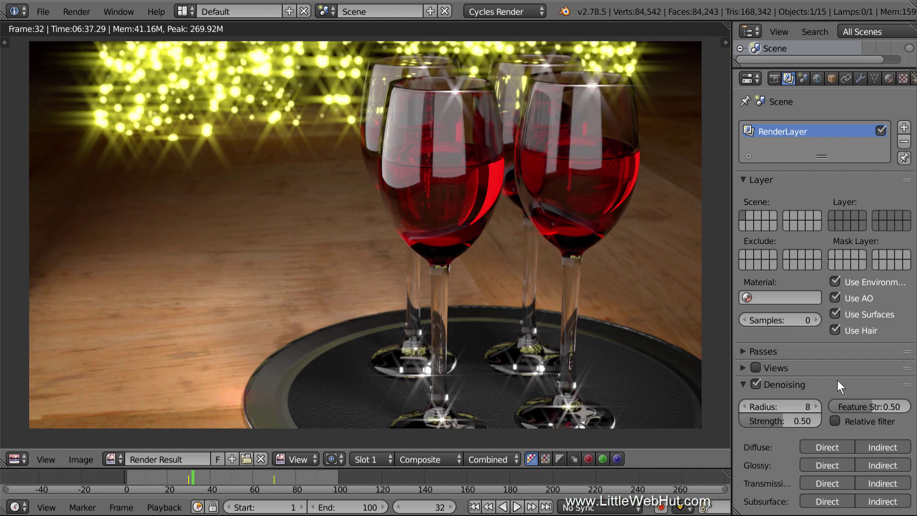
pyautogui.click(775, 420)
pyautogui.press('BackSpace')
pyautogui.write('25')
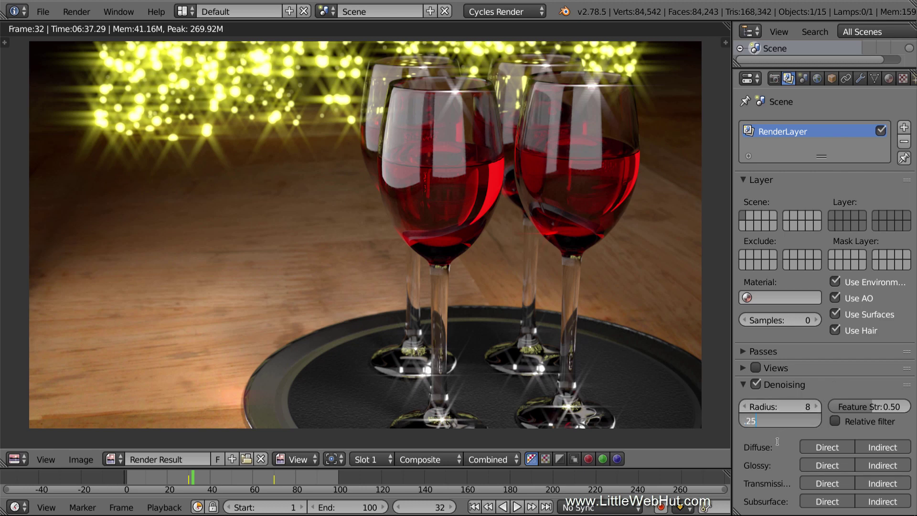
pyautogui.press('Return')
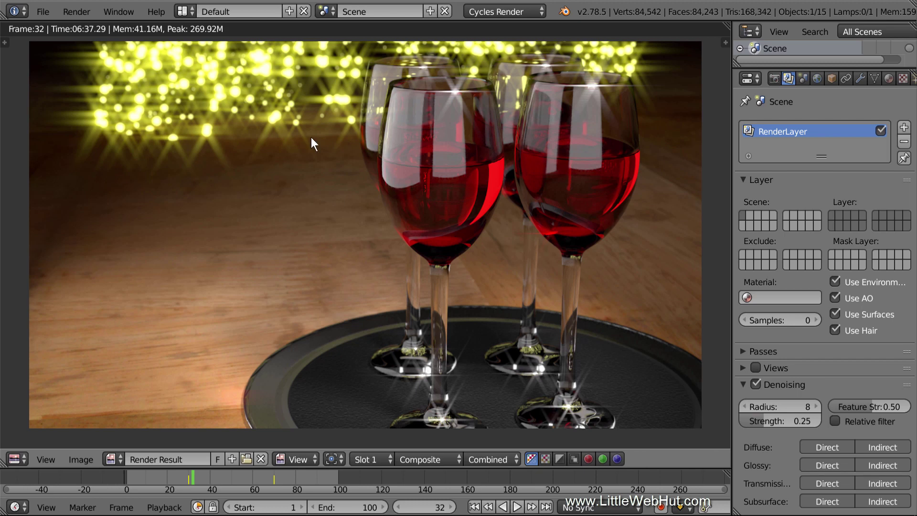
pyautogui.click(81, 11)
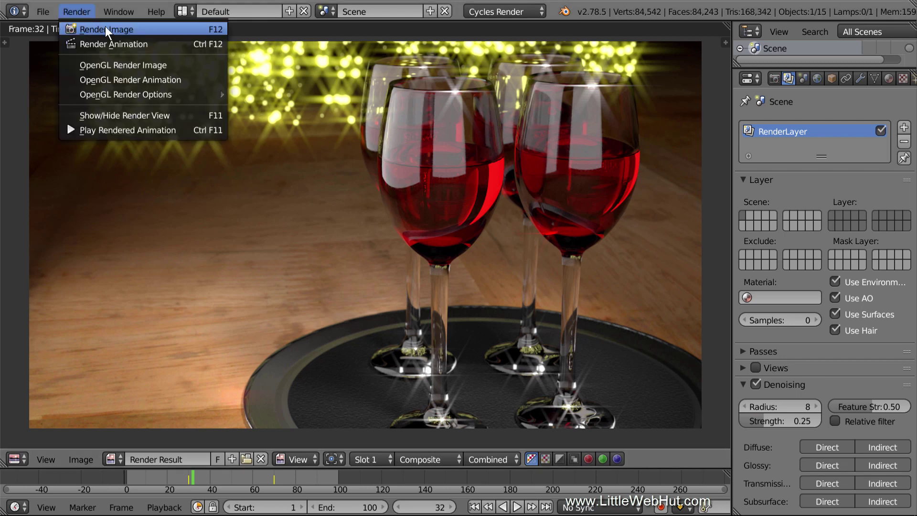
pyautogui.click(164, 29)
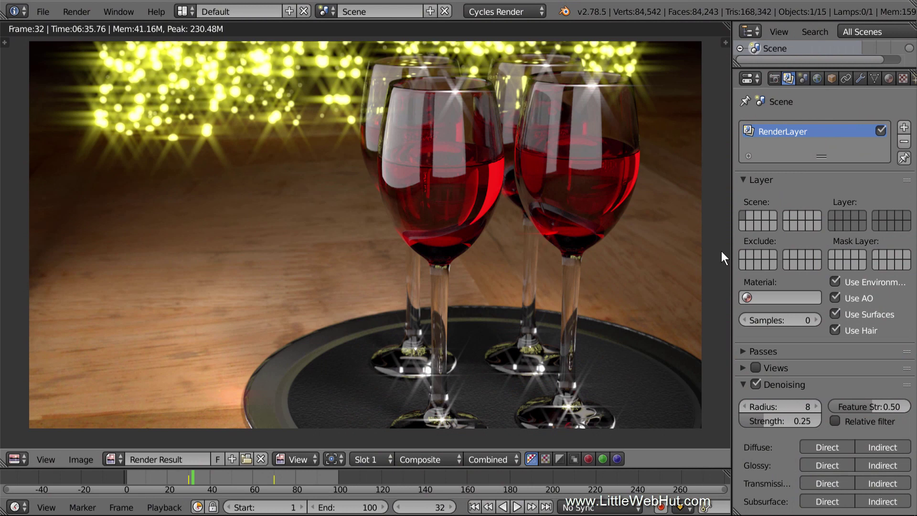
# - Uncheck Denoising for the RenderLayer and start a new wine-glass render for comparison
pyautogui.click(757, 384)
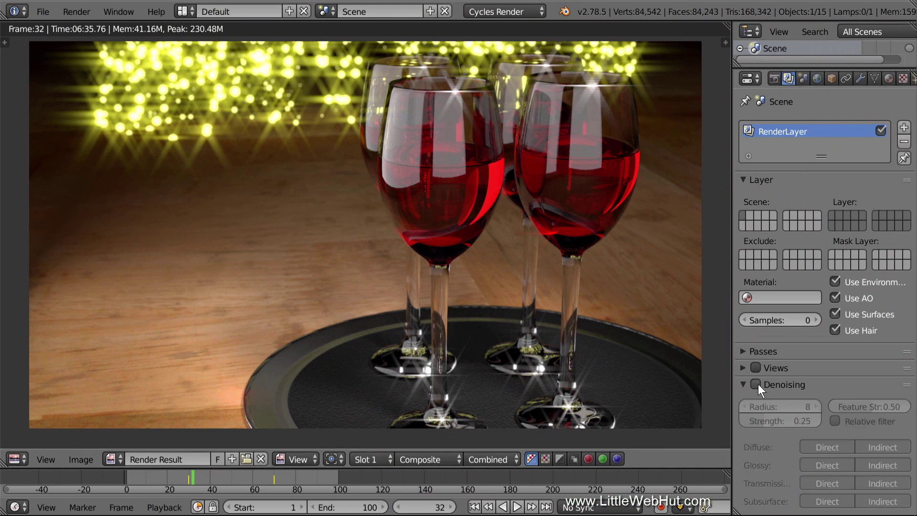
pyautogui.click(79, 11)
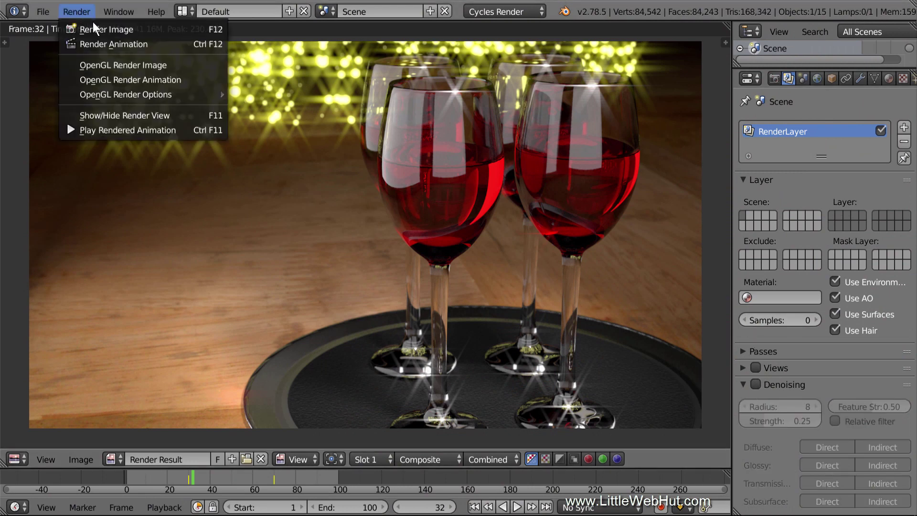
pyautogui.click(159, 28)
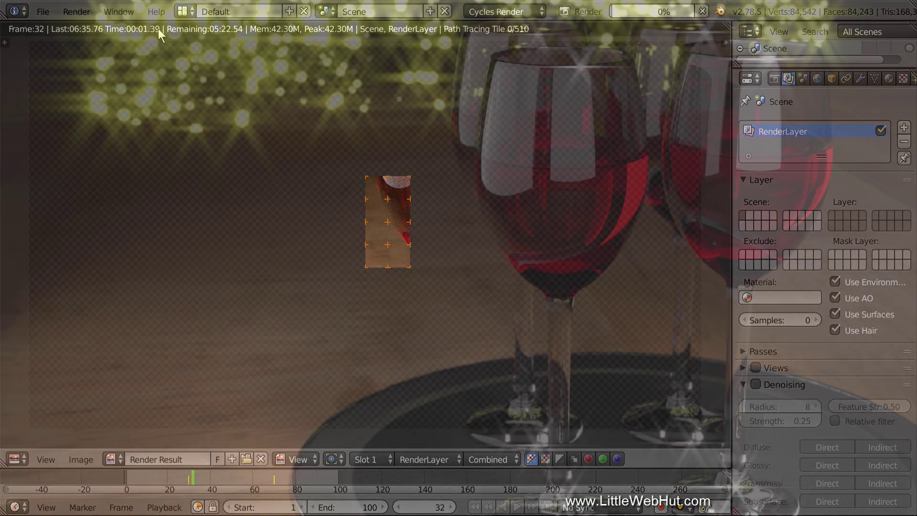